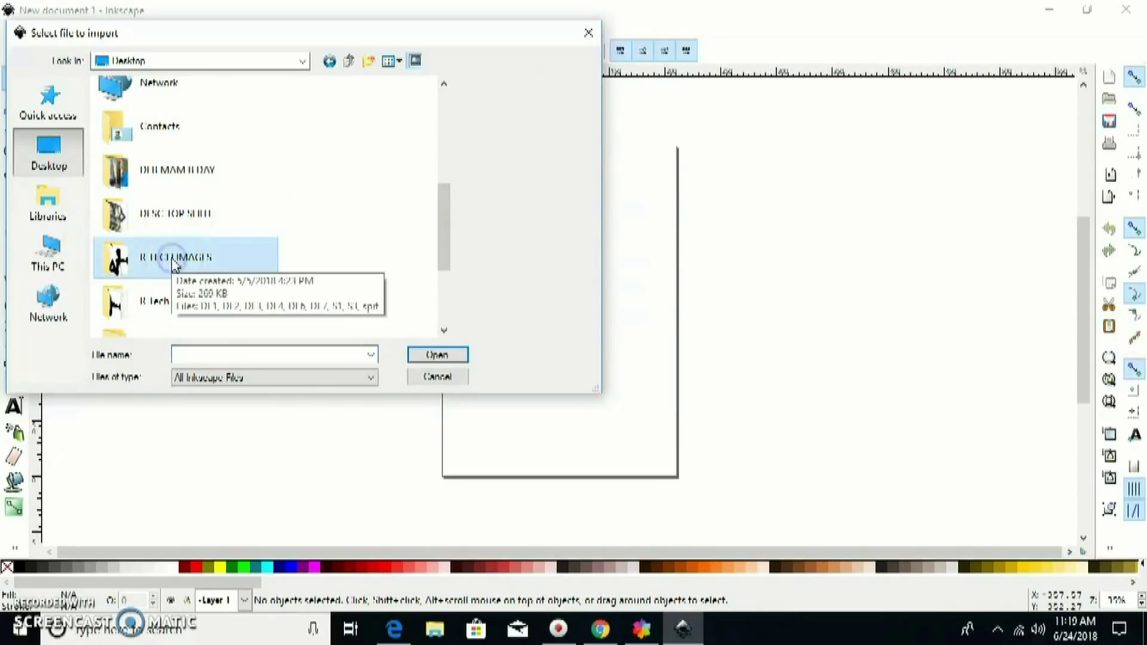
Import the spit image from the R TECH IMAGES folder as an embedded PNG with DPI from file.
left_click(460, 361)
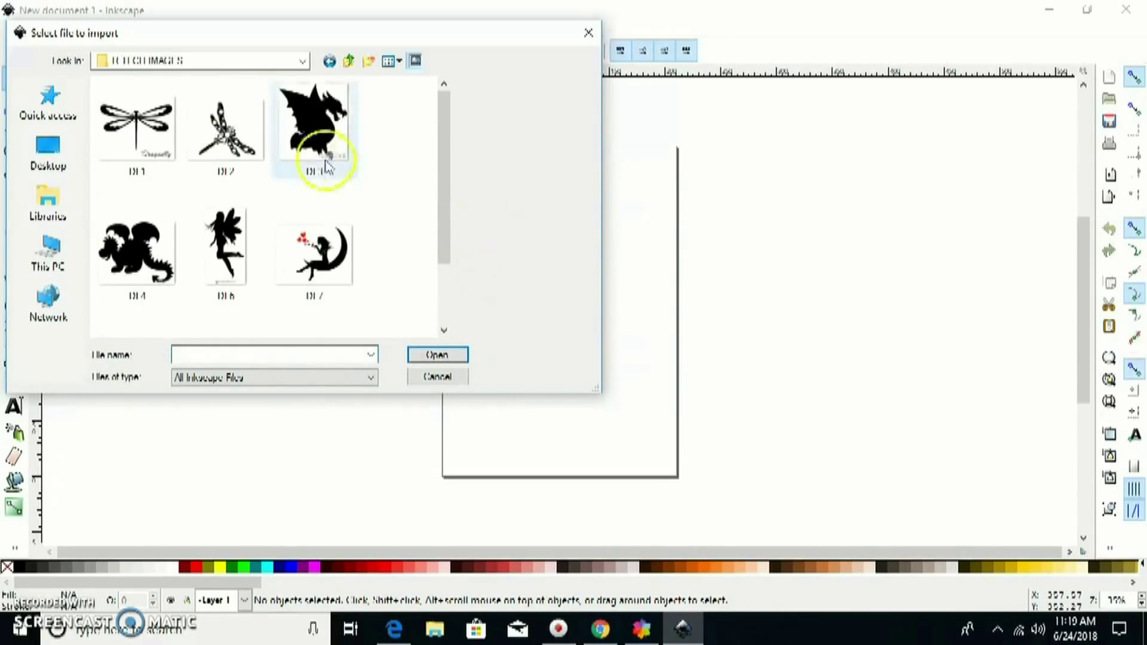
left_click_drag(446, 153, 440, 251)
left_click(308, 287)
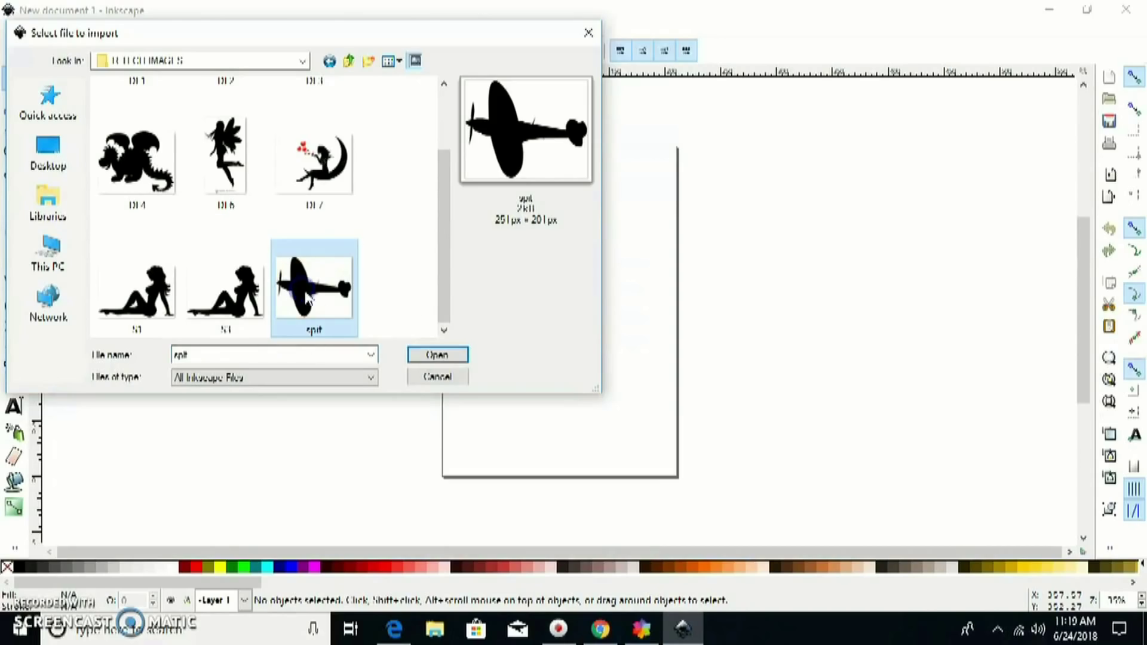
left_click(459, 357)
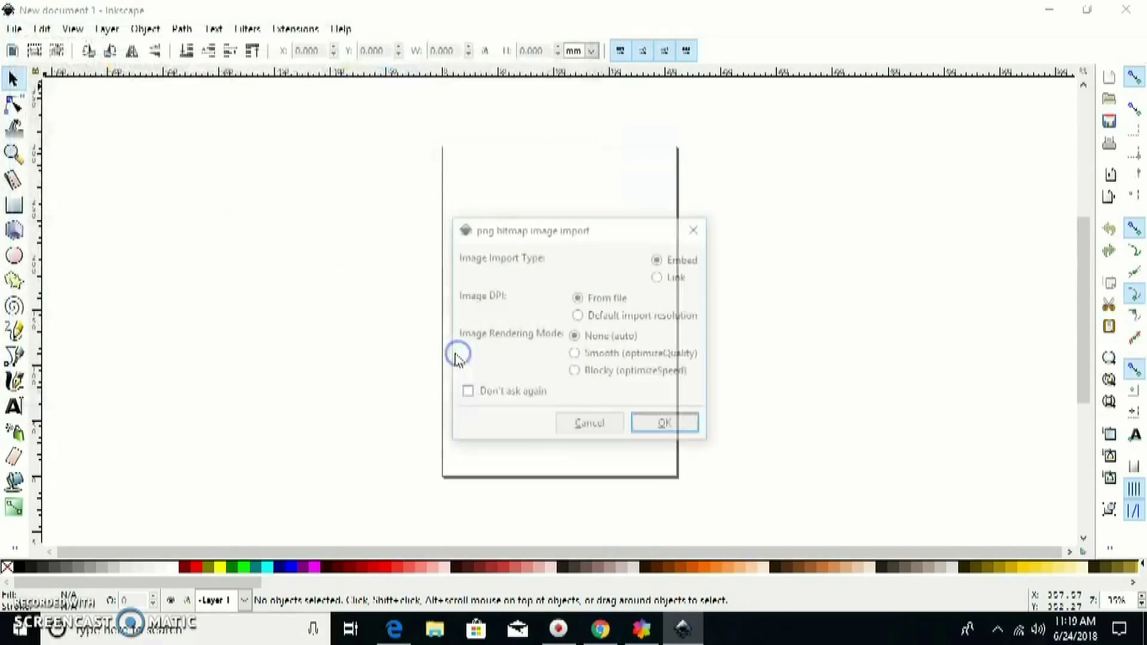
left_click(677, 437)
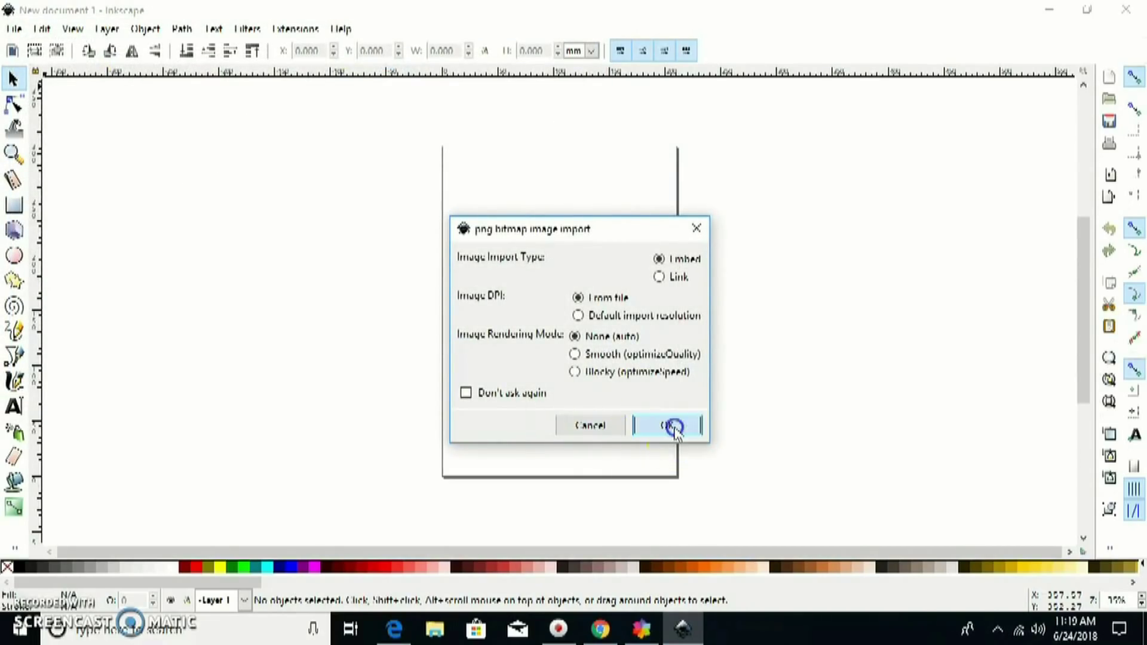
left_click_drag(674, 435, 571, 286)
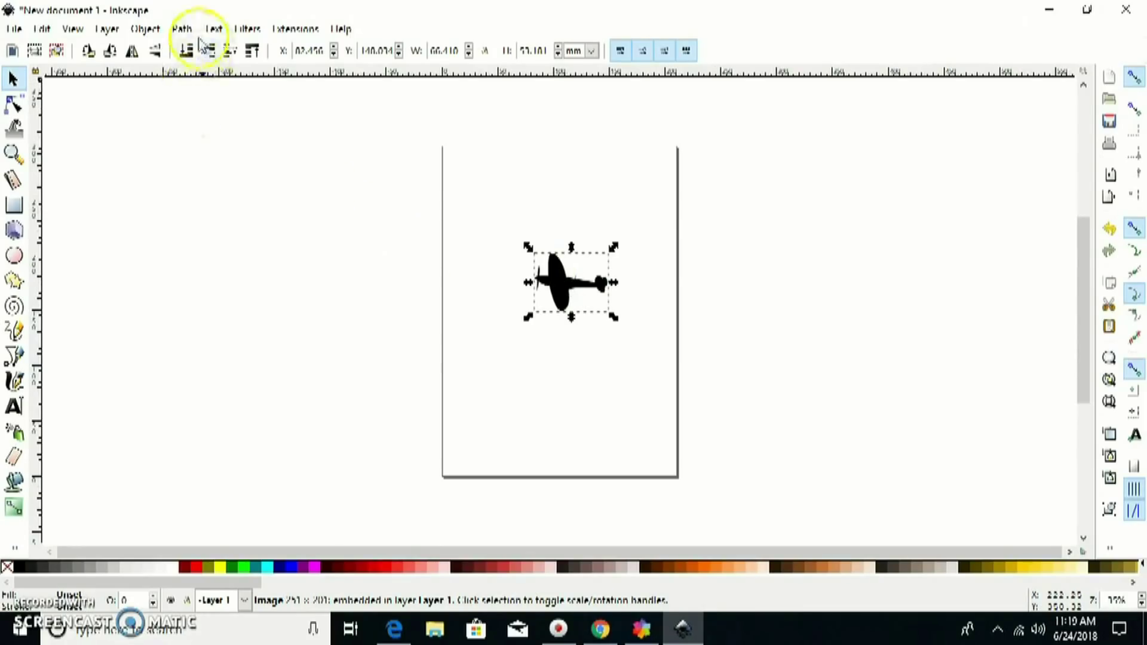
Trace the plane bitmap into a path with a single brightness cutoff scan at threshold 0.450.
left_click(181, 29)
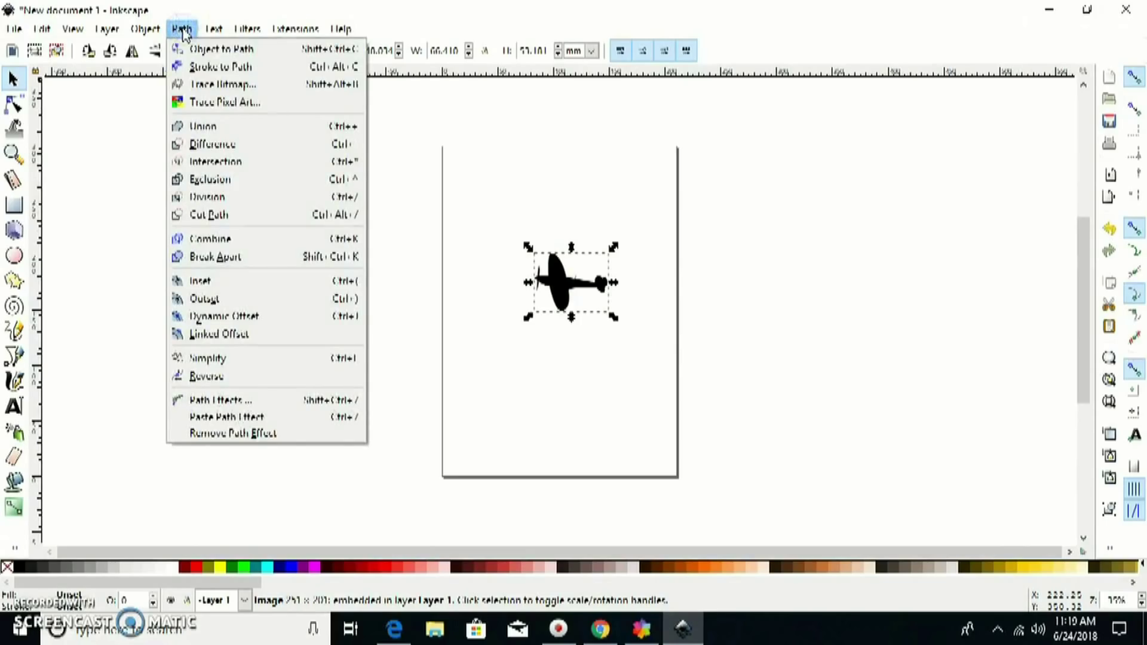
left_click(192, 88)
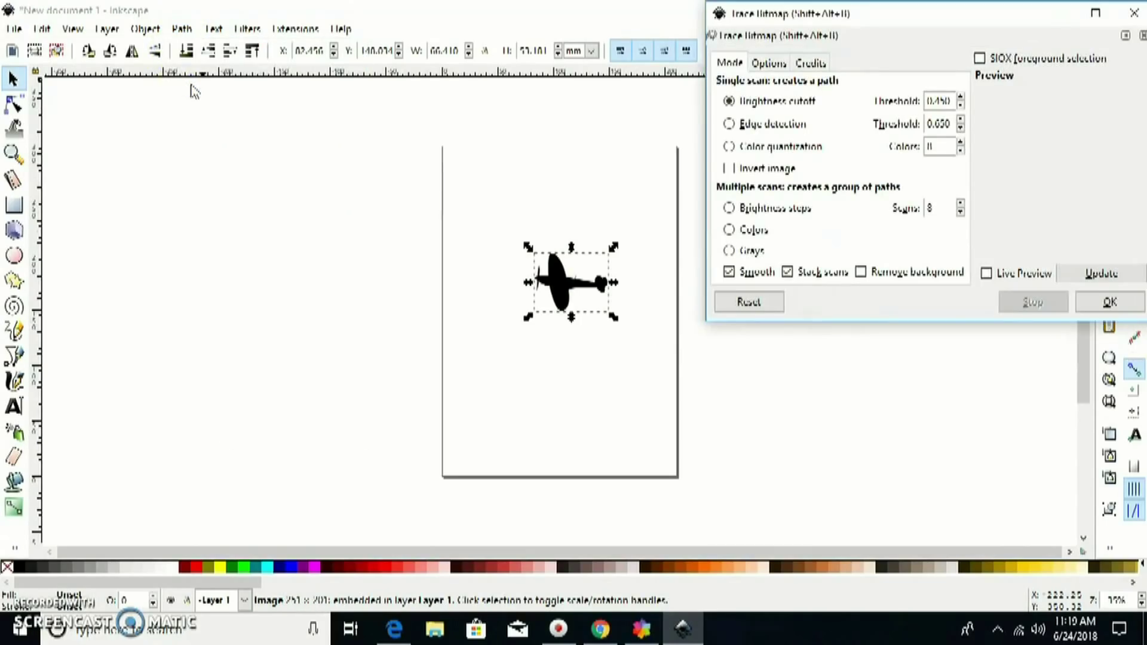
left_click(1100, 277)
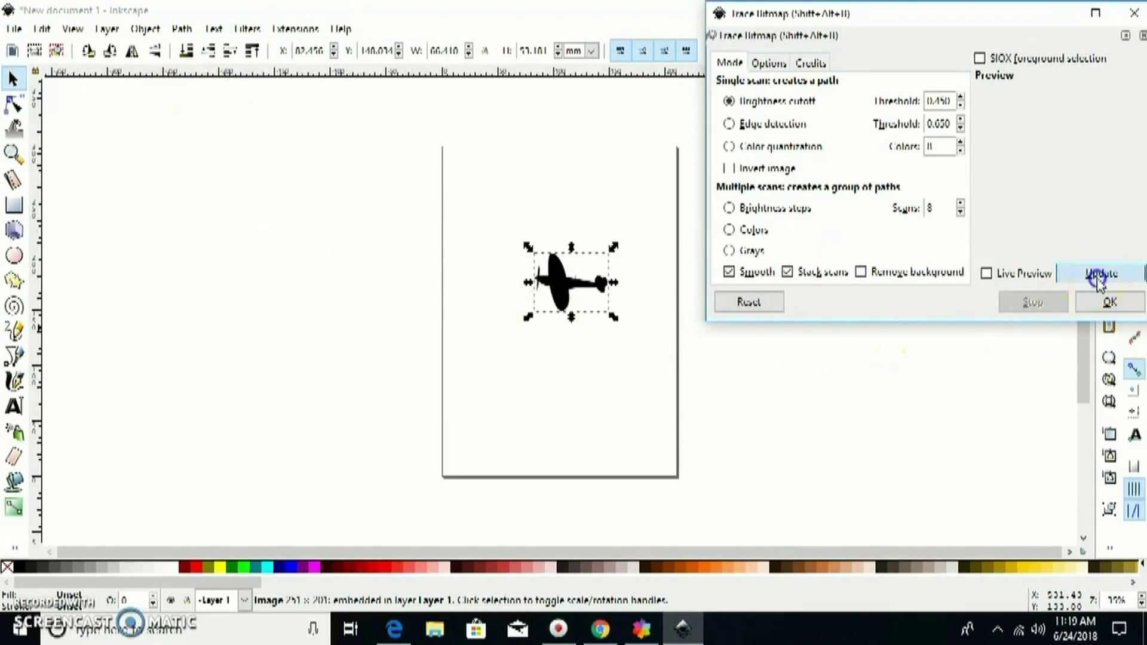
left_click(1109, 303)
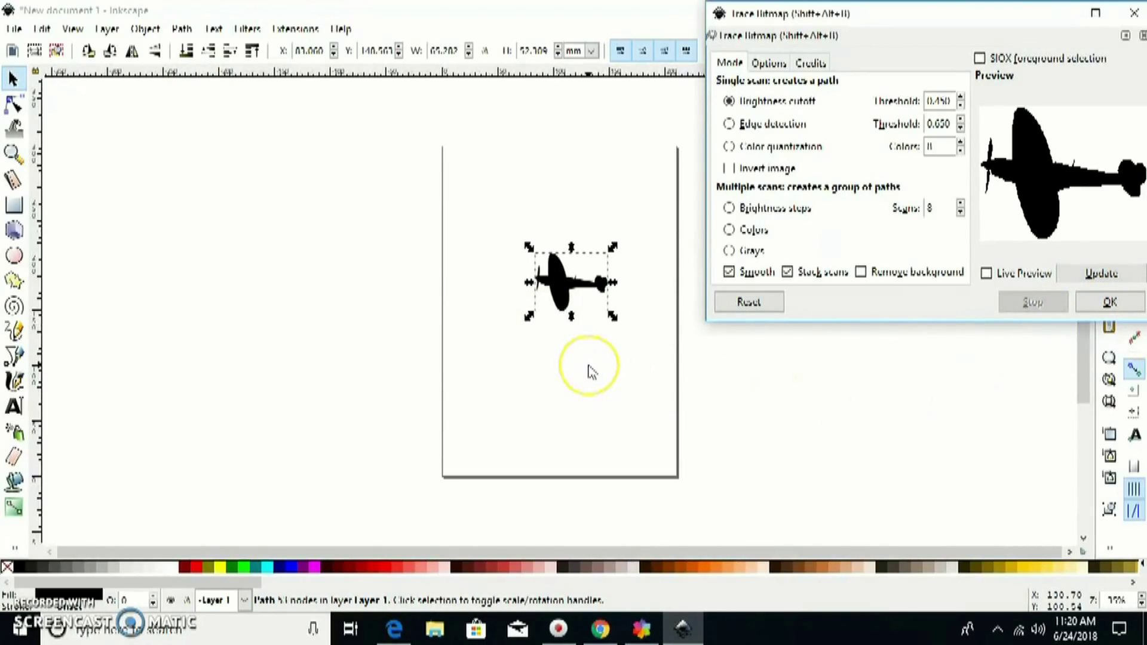
Delete the original bitmap from beneath the traced plane and place the traced path back on the page.
left_click_drag(578, 296, 286, 250)
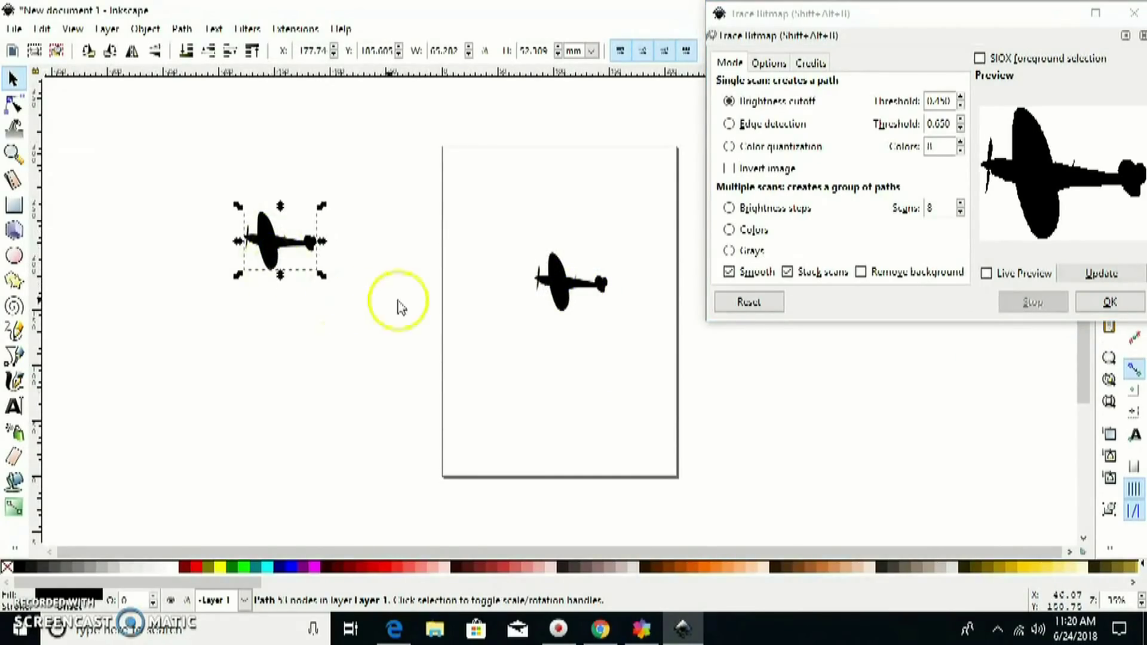
left_click(546, 287)
right_click(548, 292)
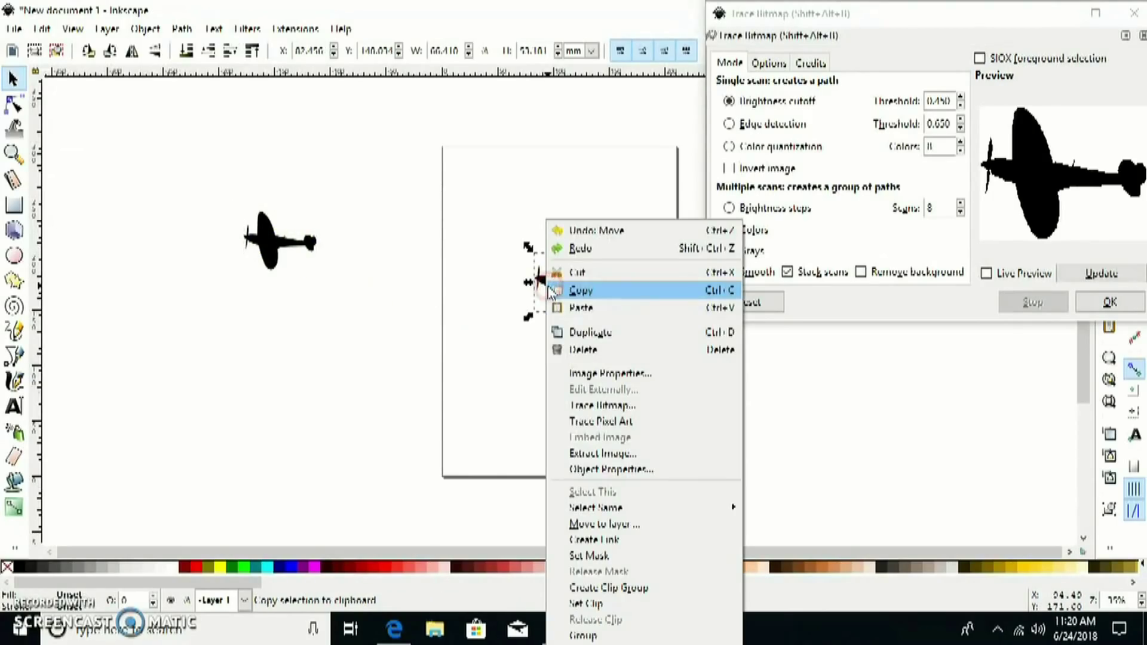
left_click(575, 352)
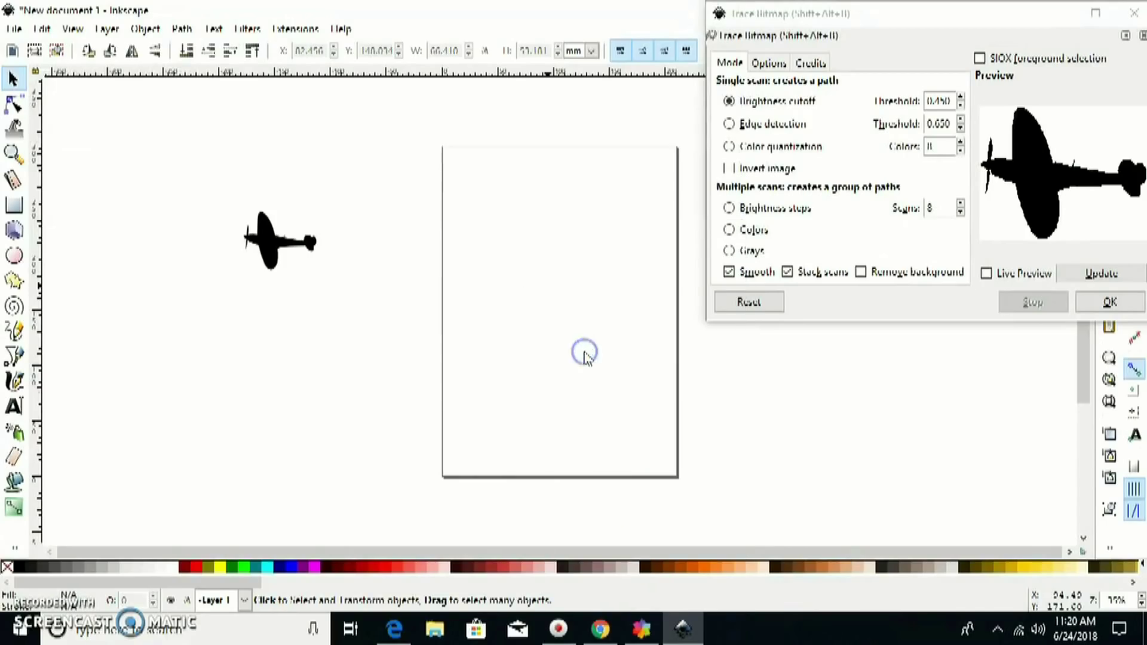
mouse_move(272, 245)
left_mouse_down()
mouse_move(518, 300)
mouse_move(542, 294)
left_mouse_up()
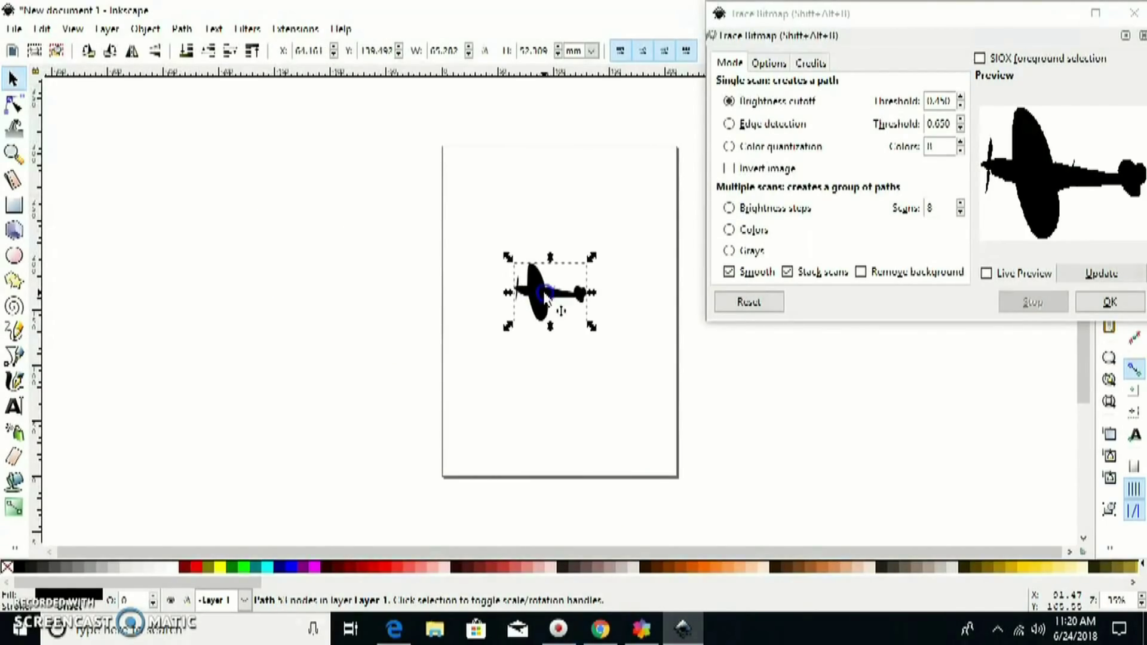
left_click(1142, 37)
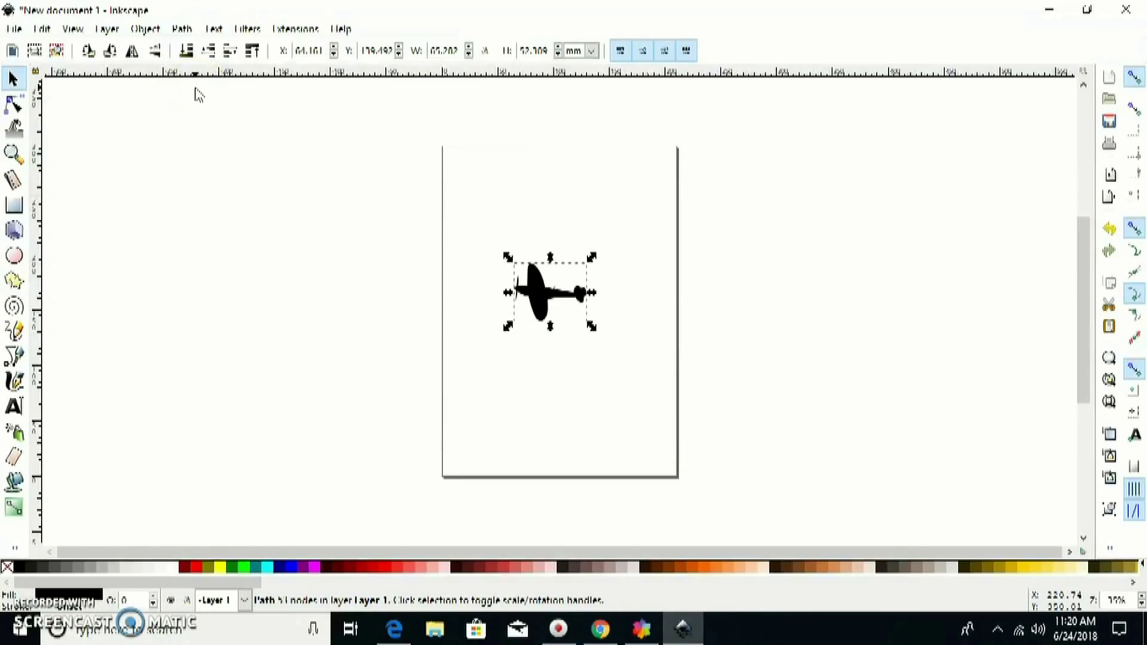
Scale the traced plane proportionally to a width of 18 in with Transform.
left_click(145, 28)
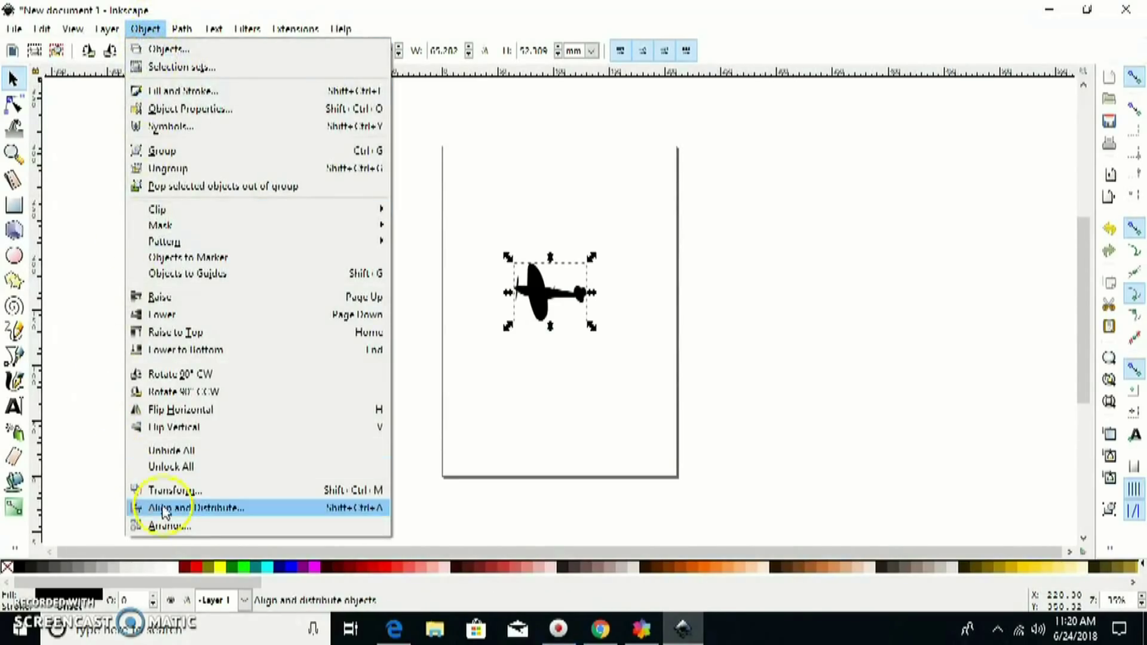
left_click(172, 491)
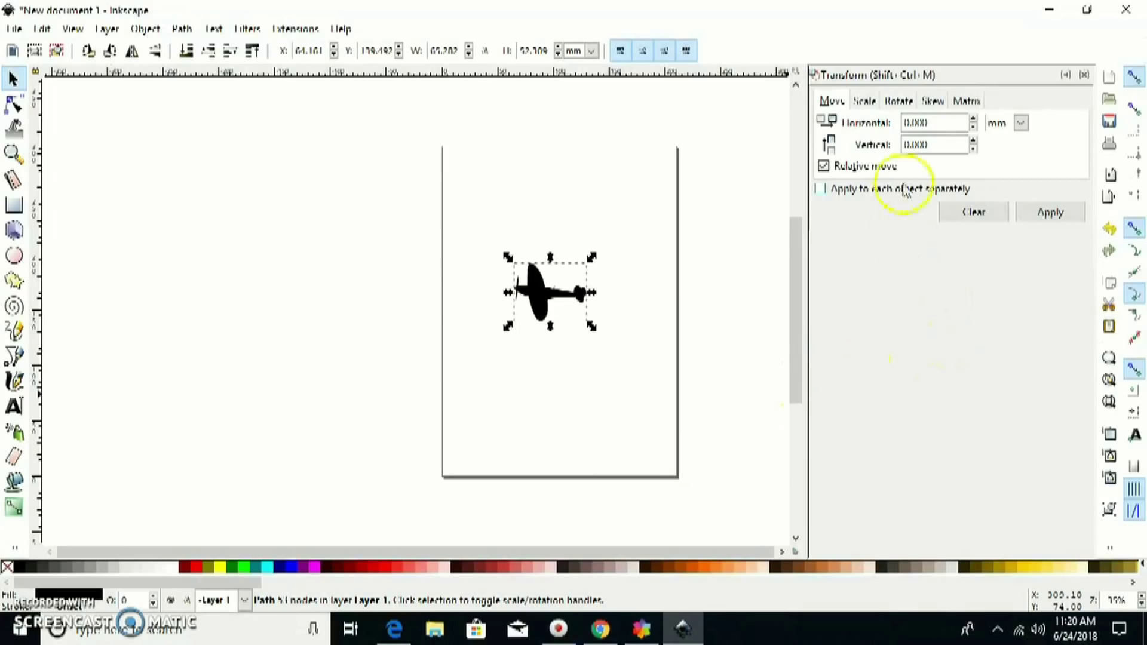
left_click(865, 102)
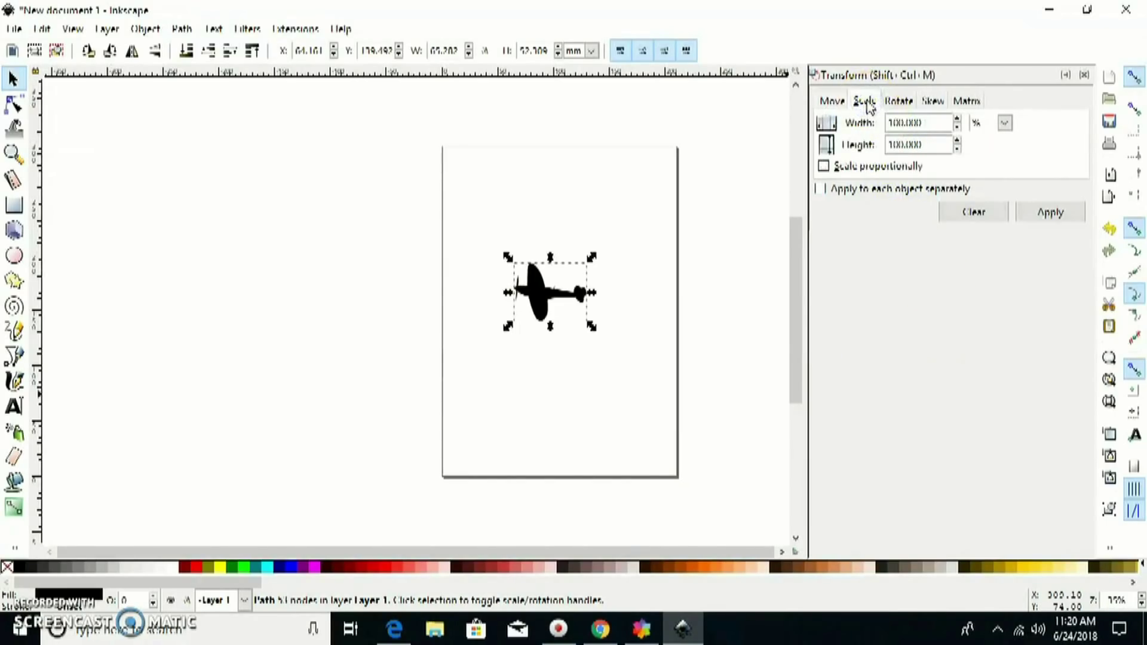
left_click(824, 167)
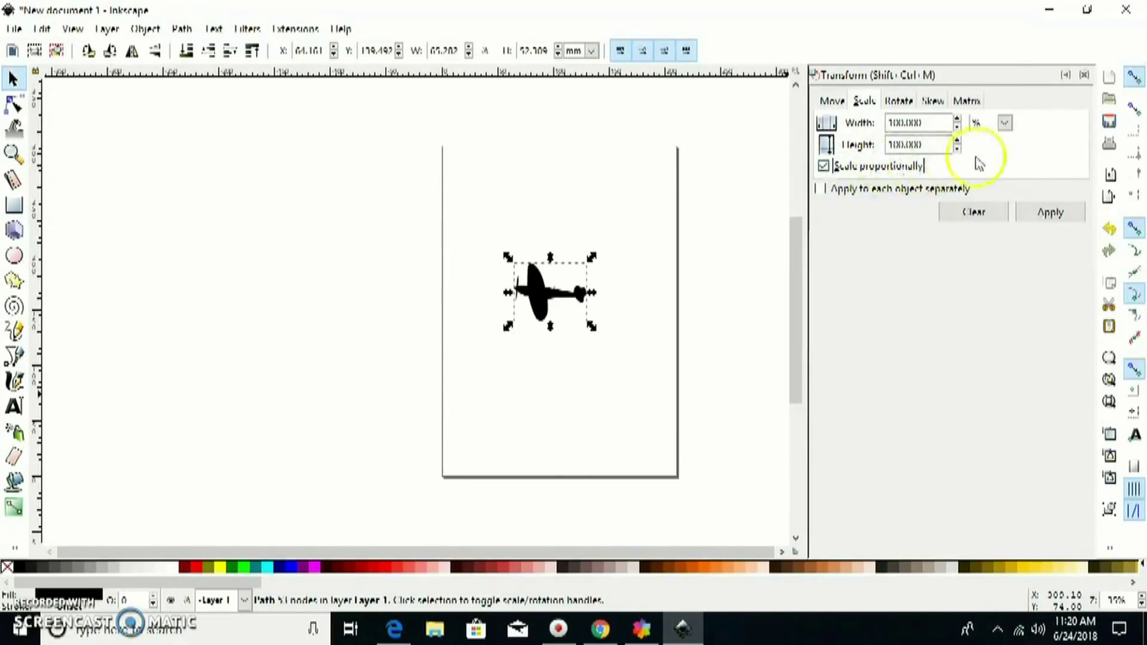
left_click(1005, 124)
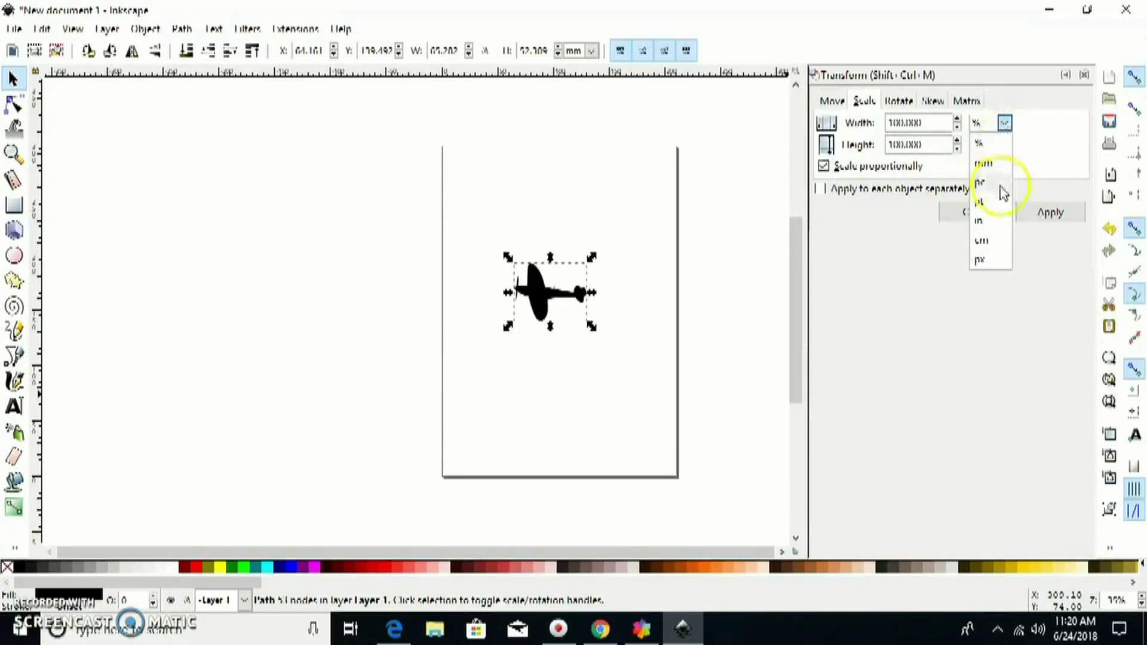
left_click(987, 226)
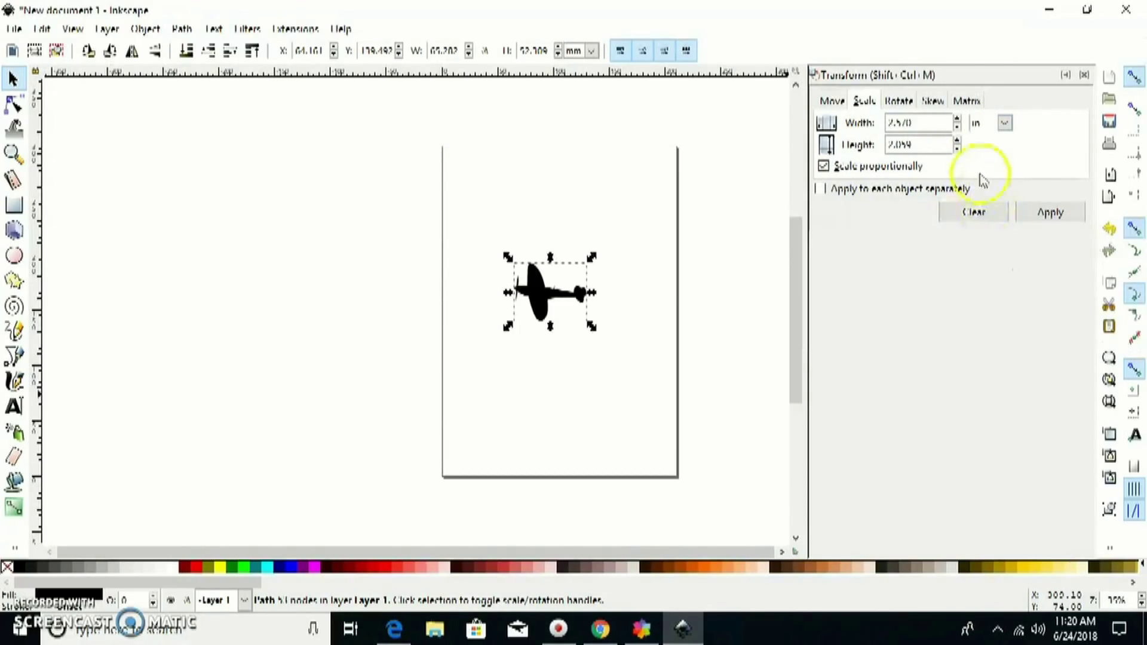
left_click(915, 122)
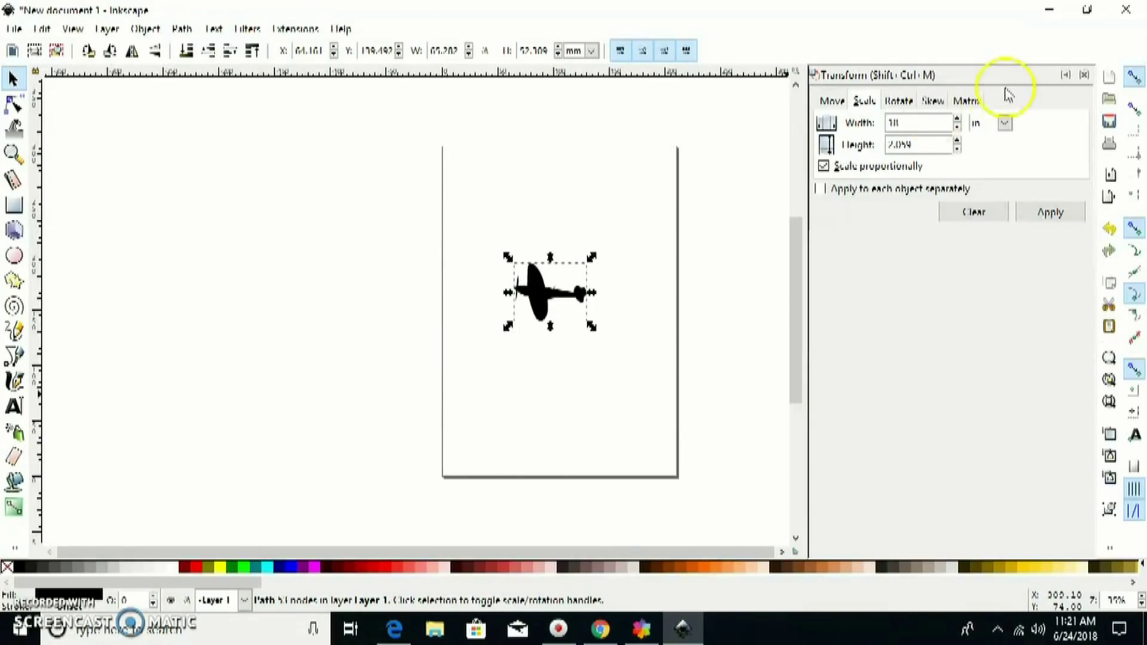
left_click(1055, 213)
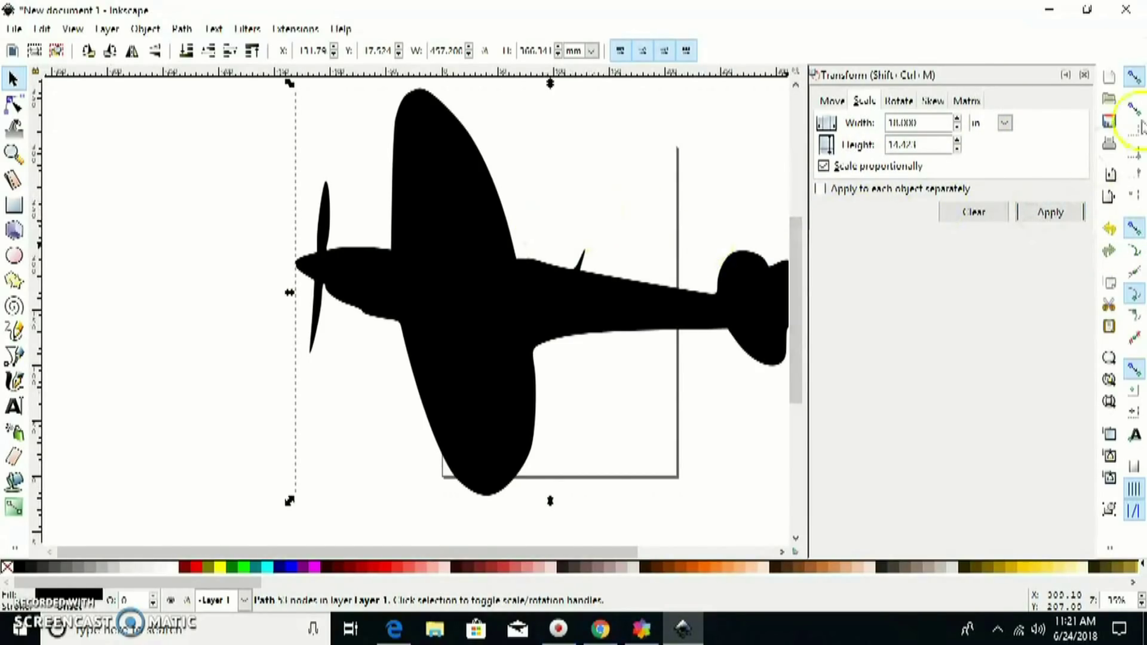
left_click(1086, 76)
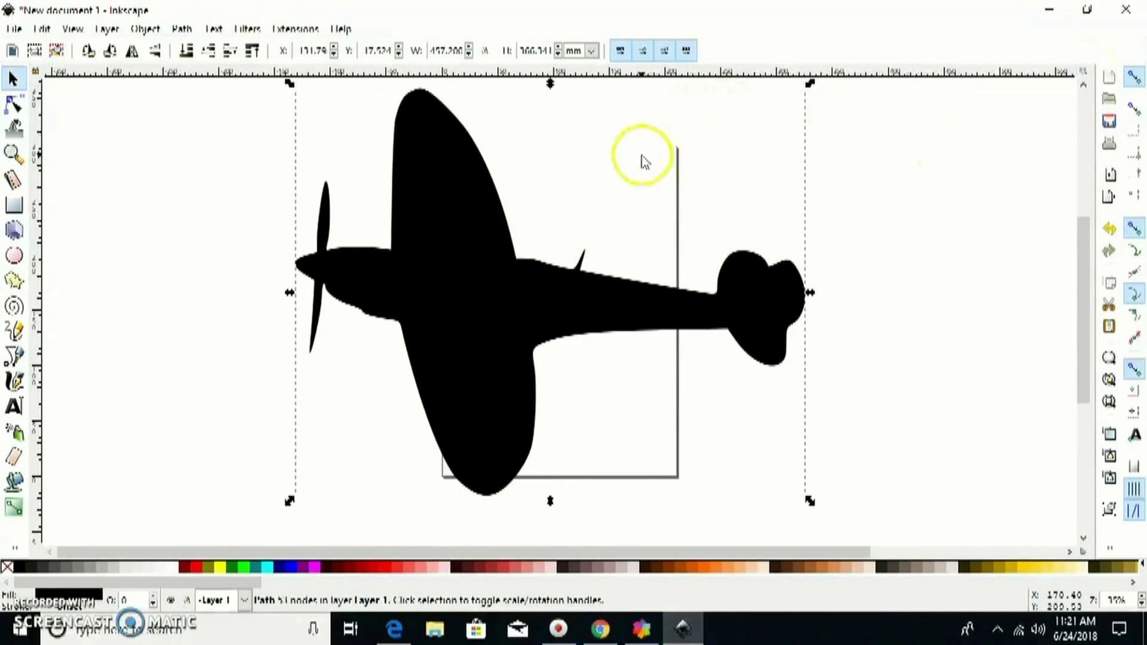
Save the drawing to the Desktop as an Inkscape SVG named R TECH SPITFIRE.
left_click(14, 29)
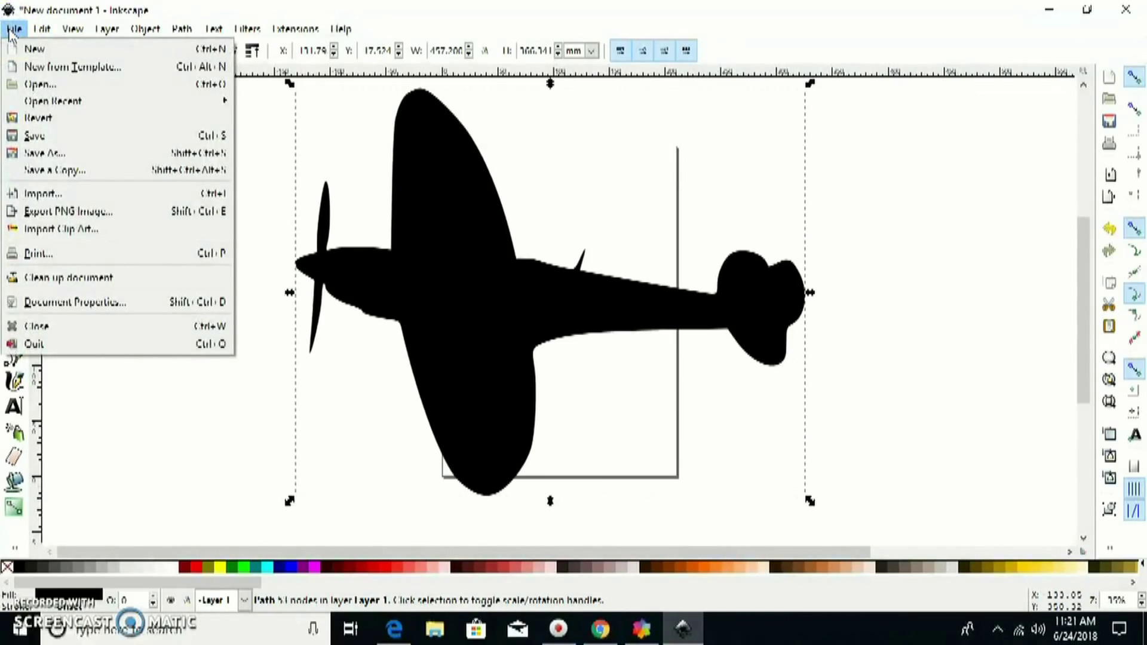
left_click(45, 152)
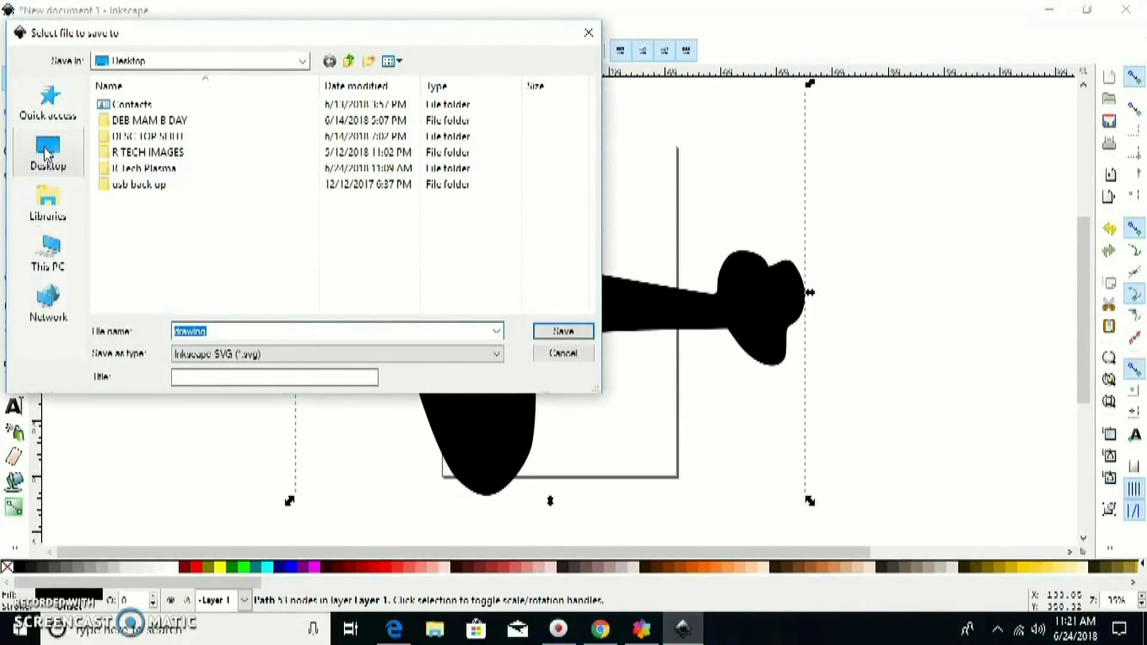
type("R ")
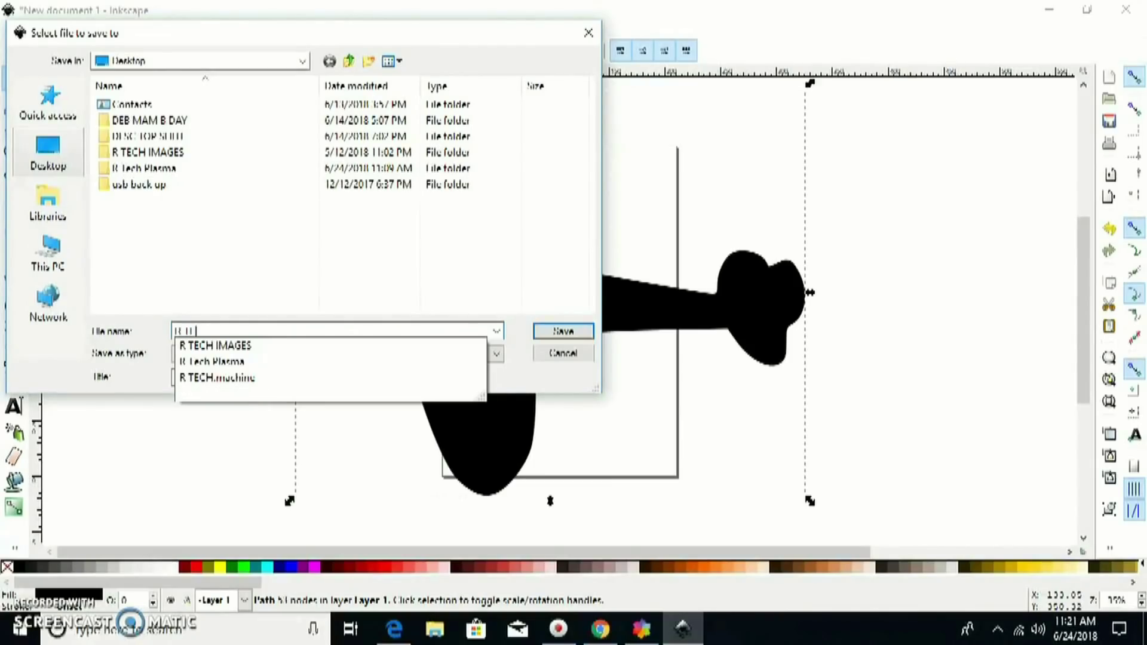
type("TECH S")
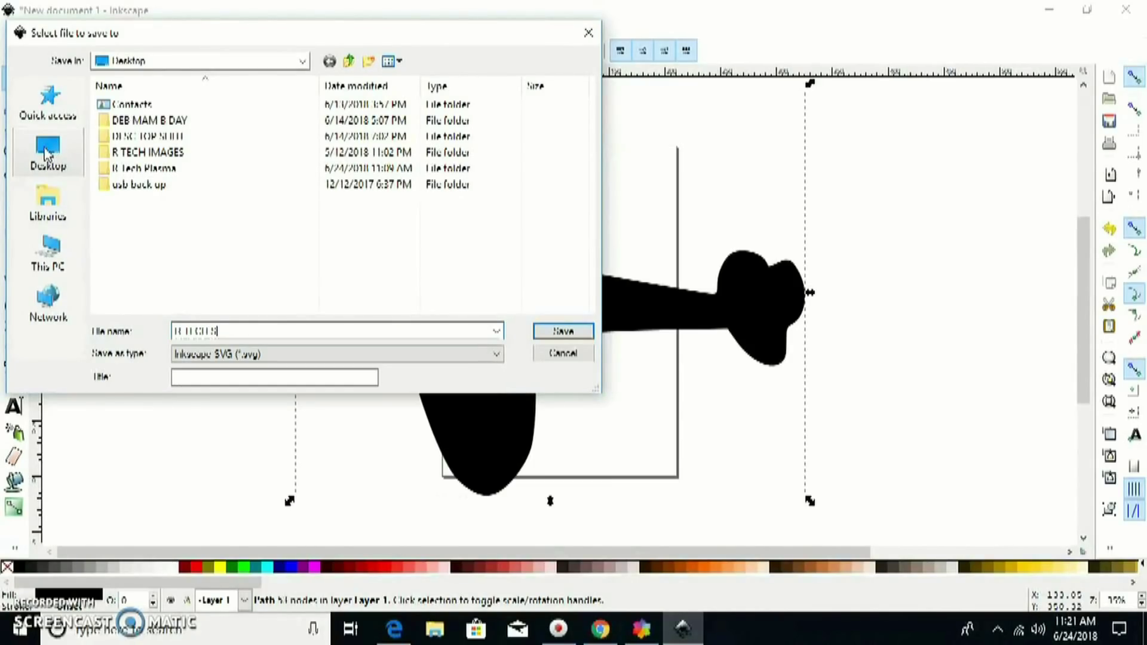
type("PITFIRE")
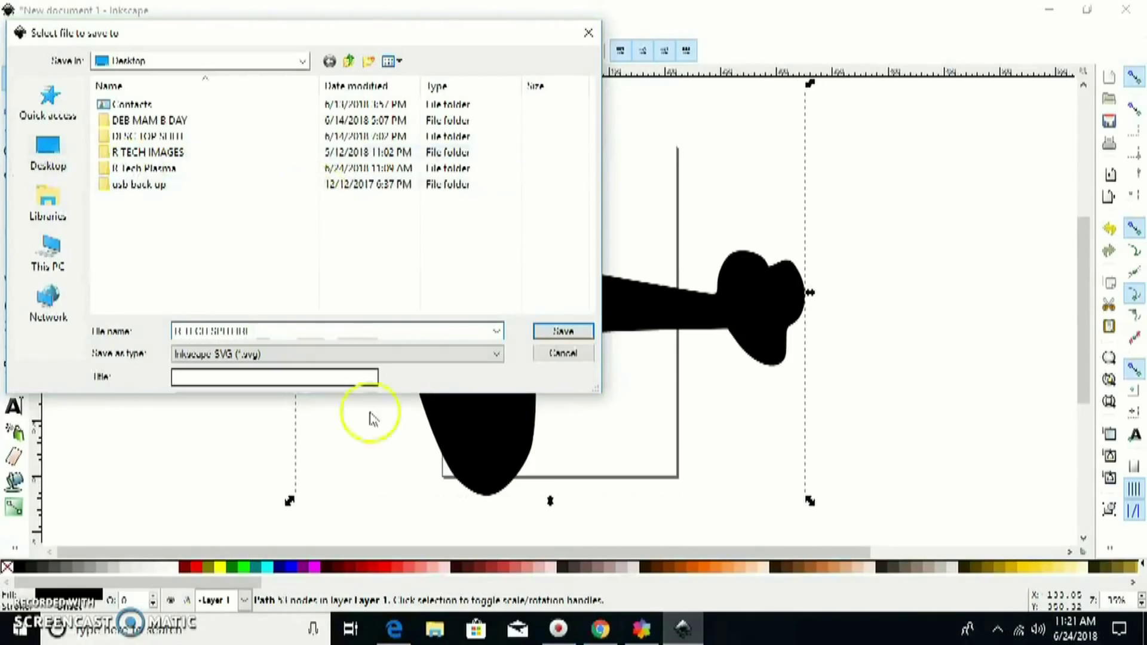
left_click(562, 329)
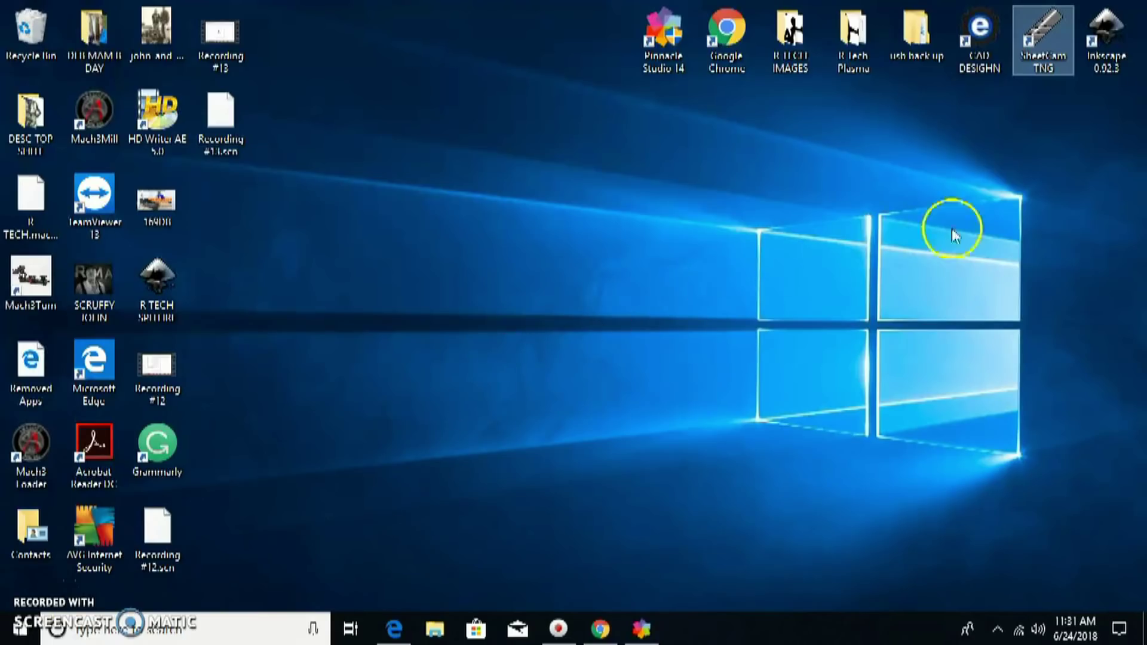
Open SheetCam TNG and import the R TECH SPITFIRE SVG drawing from the Desktop.
right_click(1056, 51)
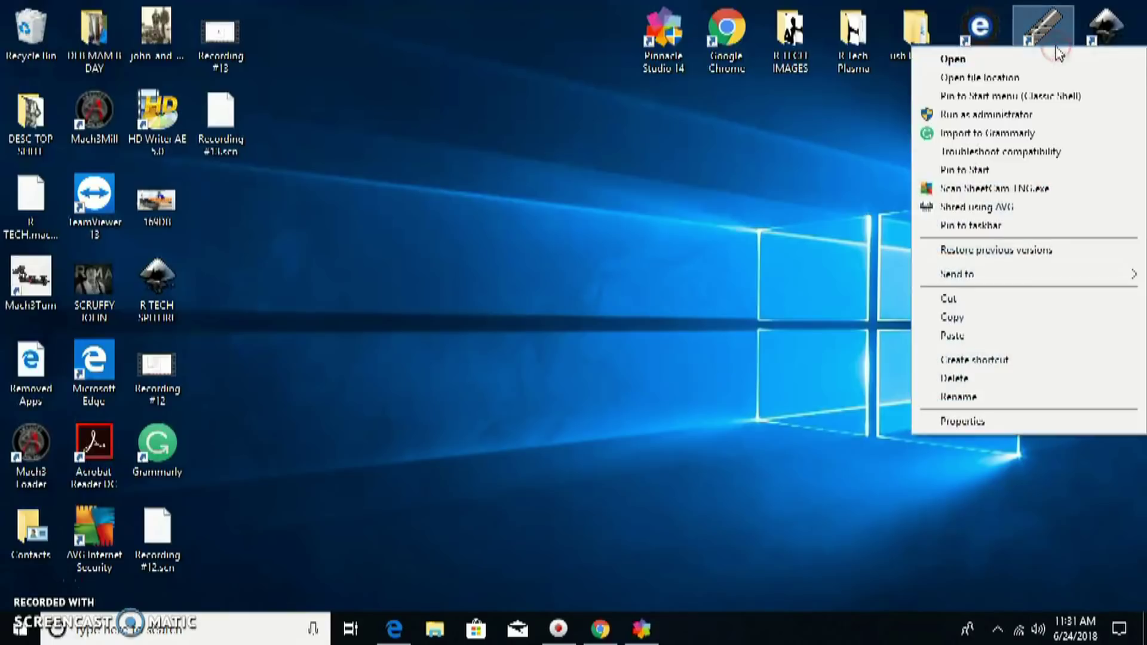
left_click(955, 59)
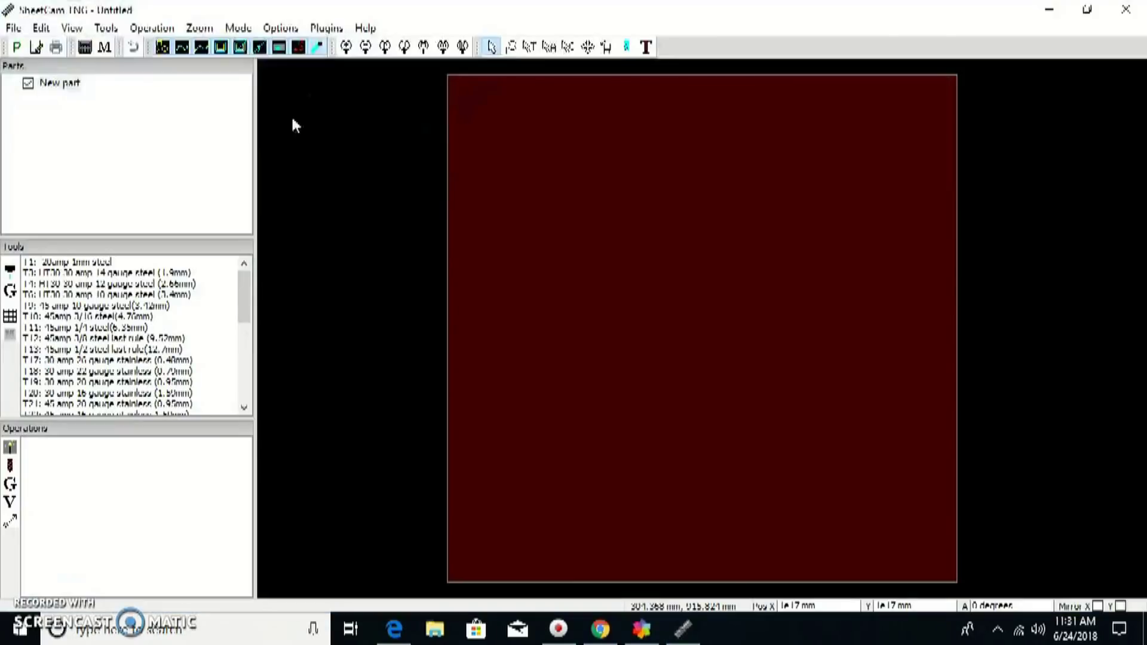
left_click(13, 28)
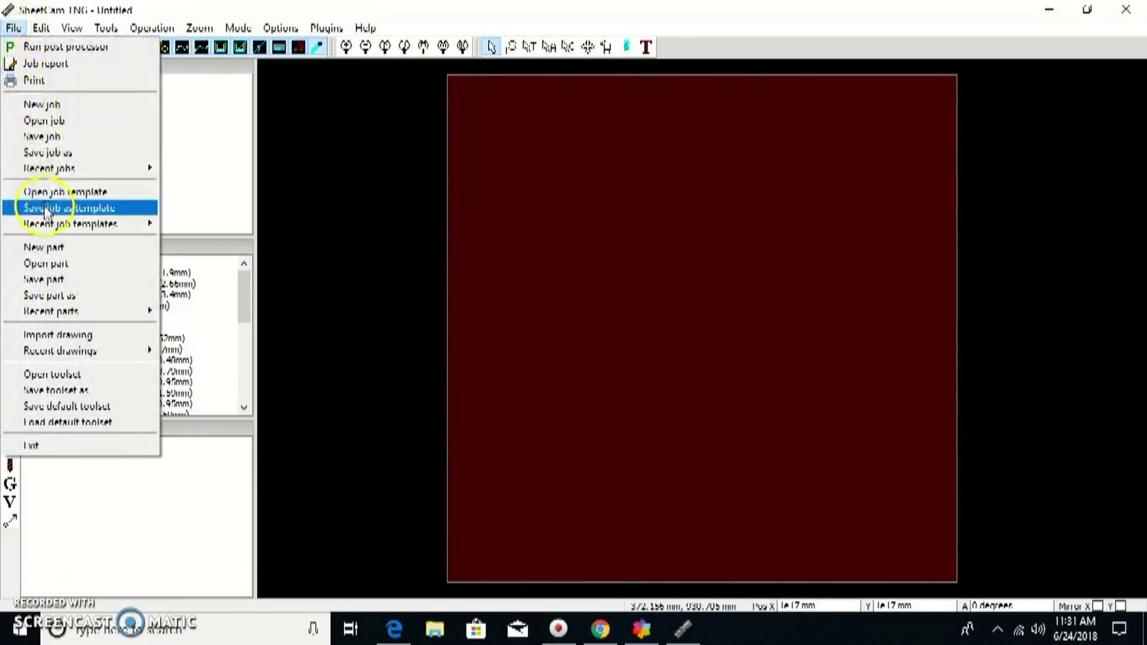
left_click(47, 336)
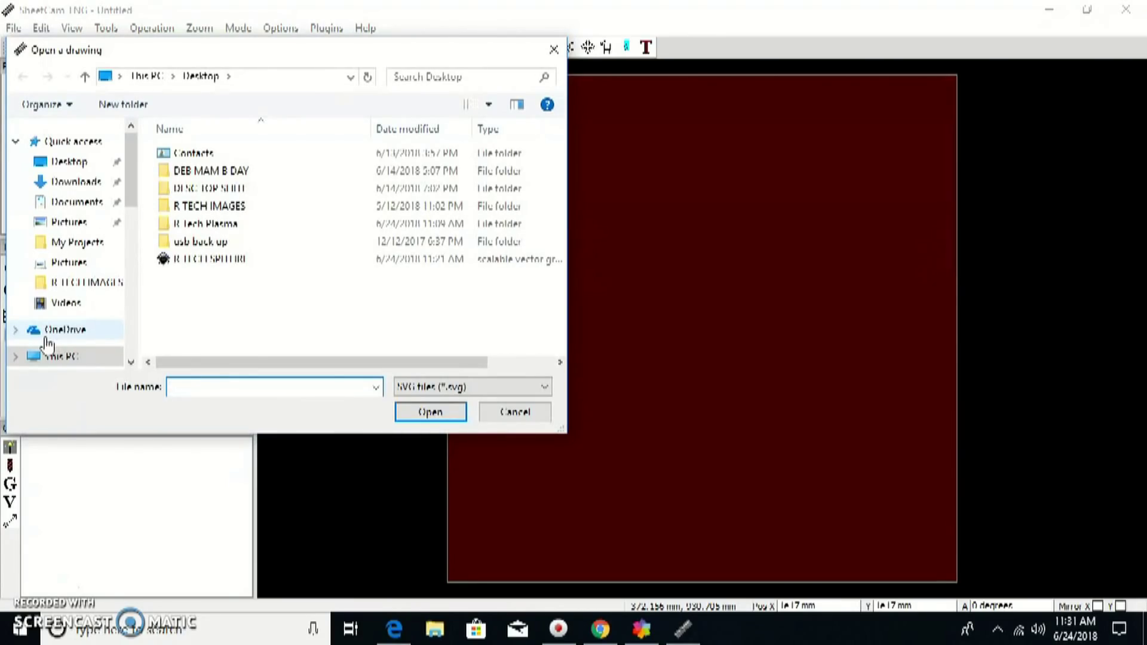
left_click(192, 263)
left_click(431, 412)
left_click(584, 397)
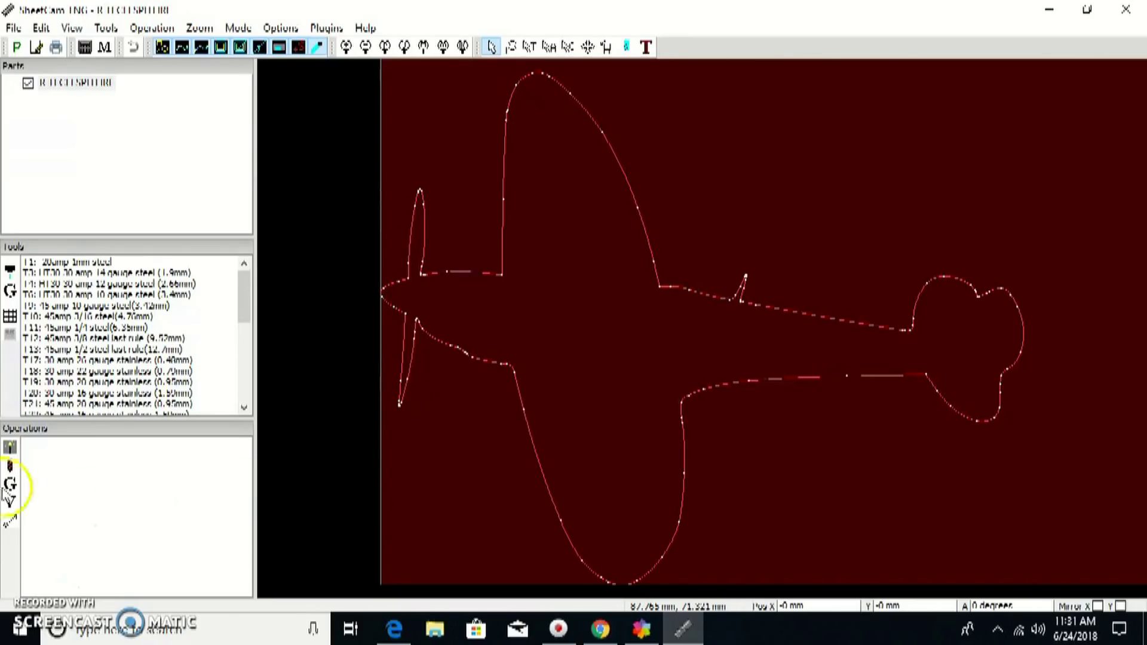
Create an outside offset jet cutting operation on the white layer using T26: 45 amp 3/16 stainless (4.76mm) with a 5 mm tangent lead-in.
left_click(9, 447)
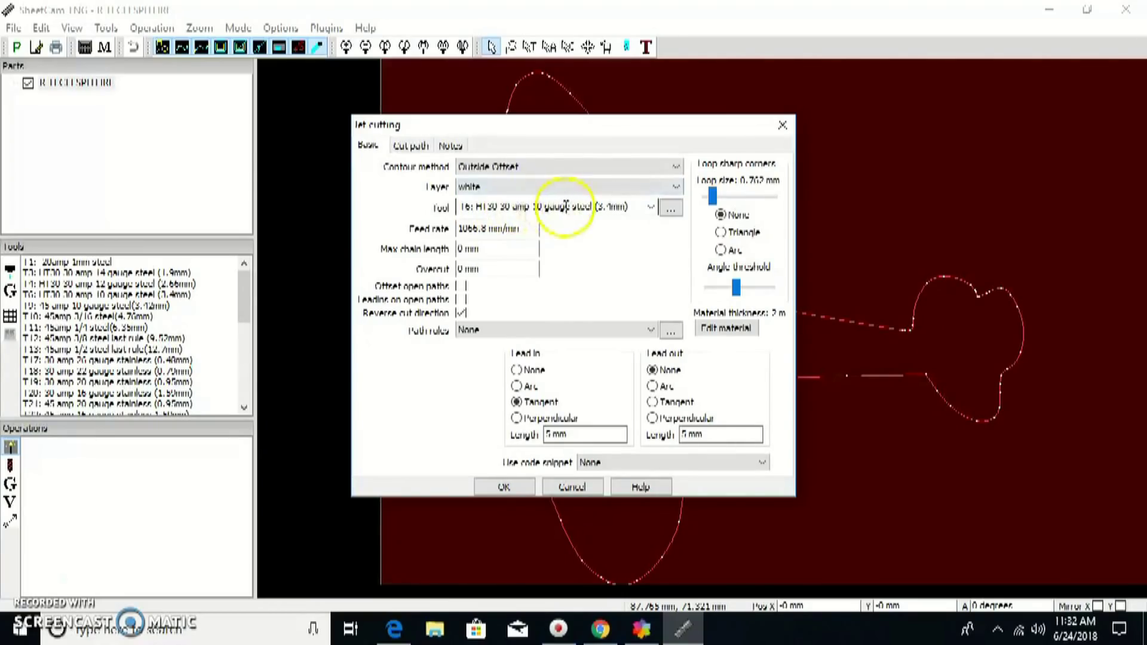
left_click(652, 209)
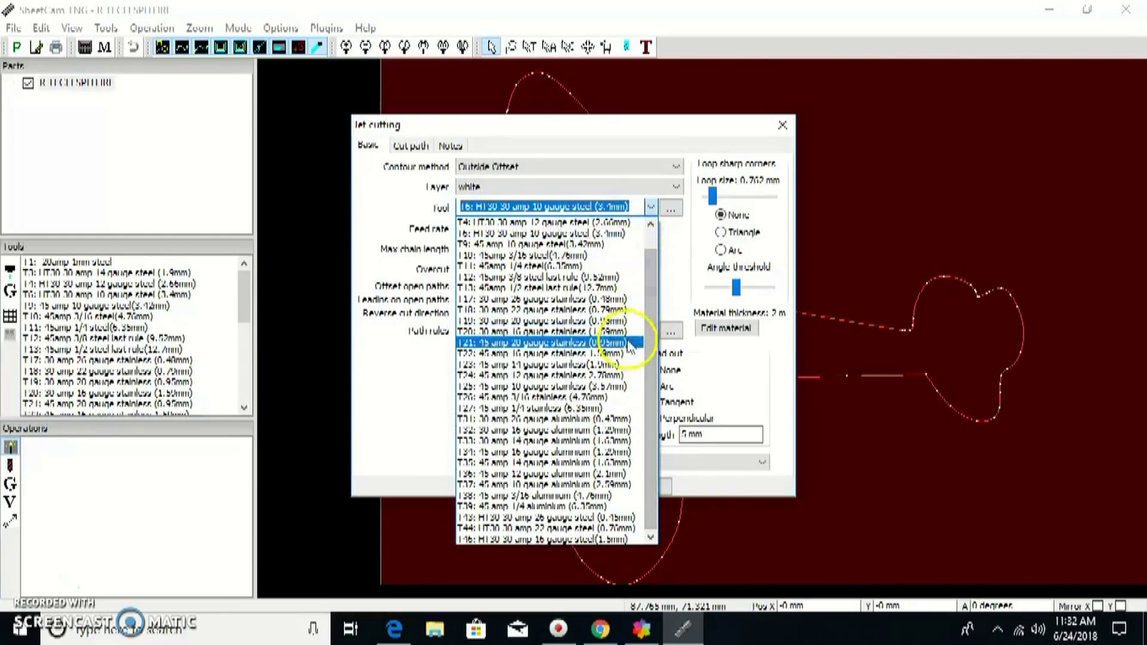
left_click(601, 397)
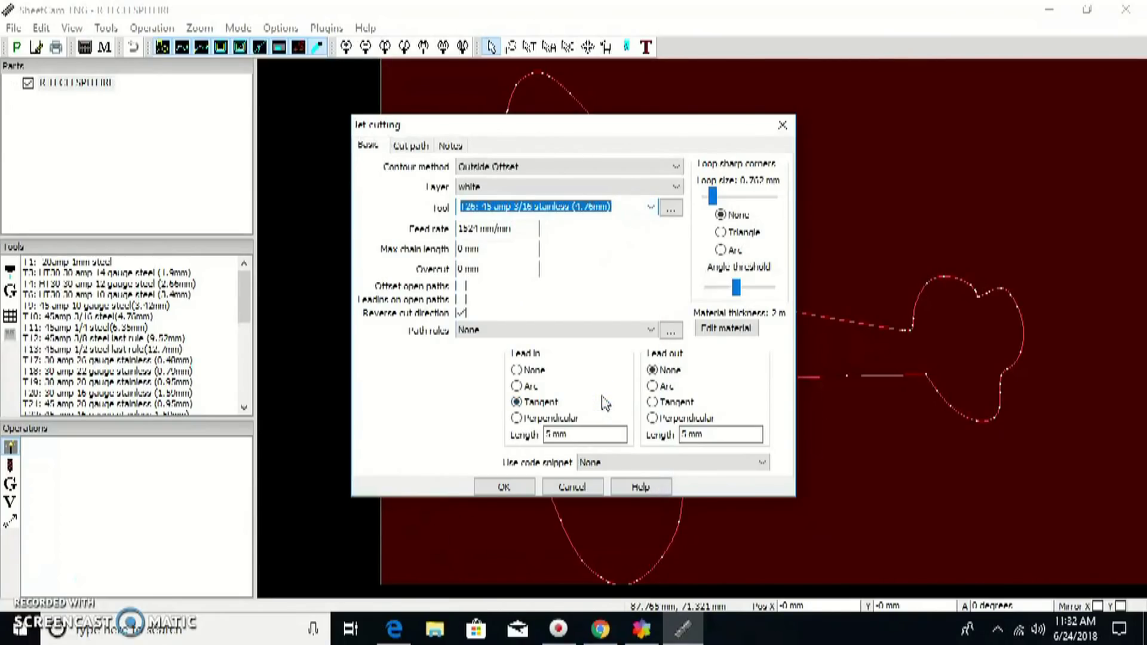
left_click(518, 403)
left_click(526, 433)
left_click(503, 487)
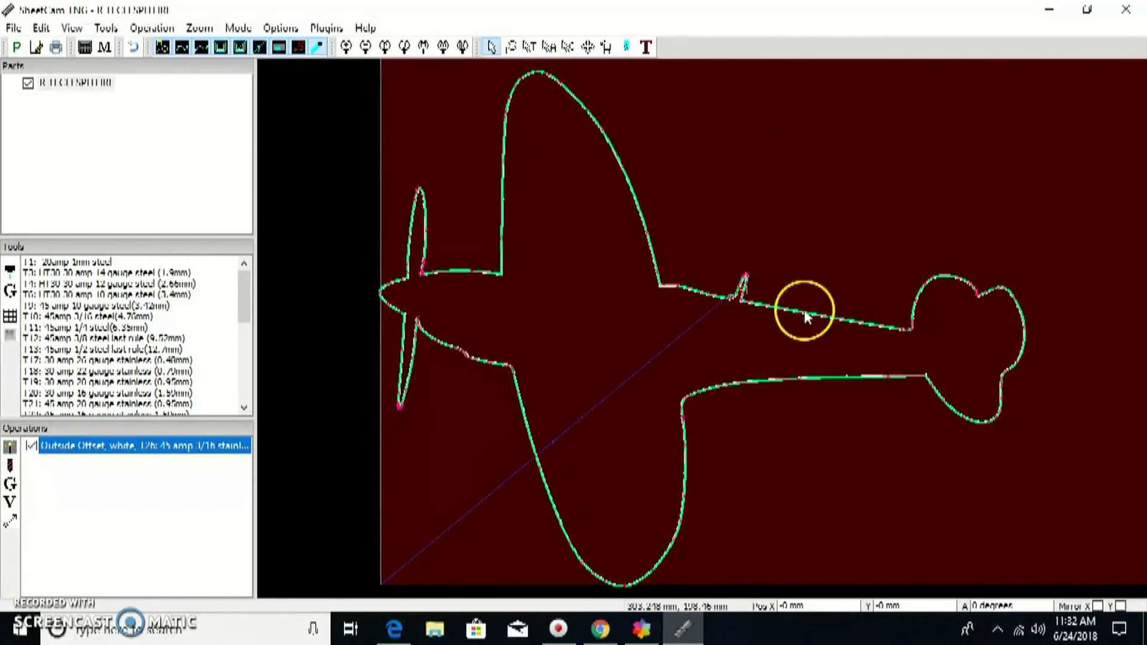
Run the cutting simulation of the plane's toolpath.
left_click(627, 48)
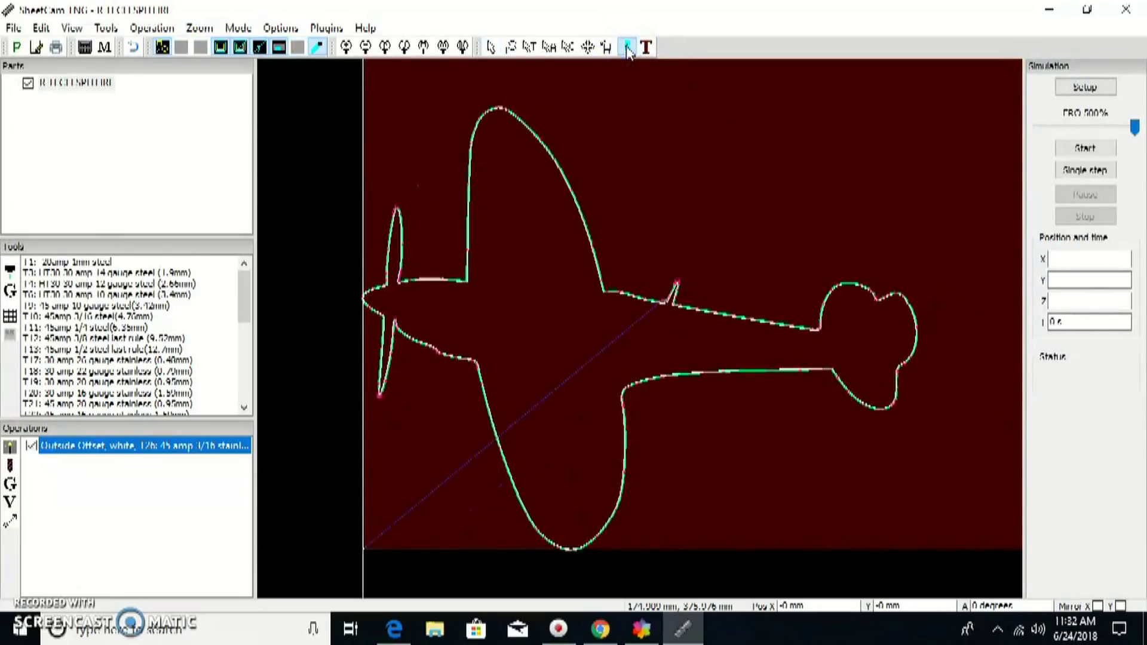
left_click(1086, 149)
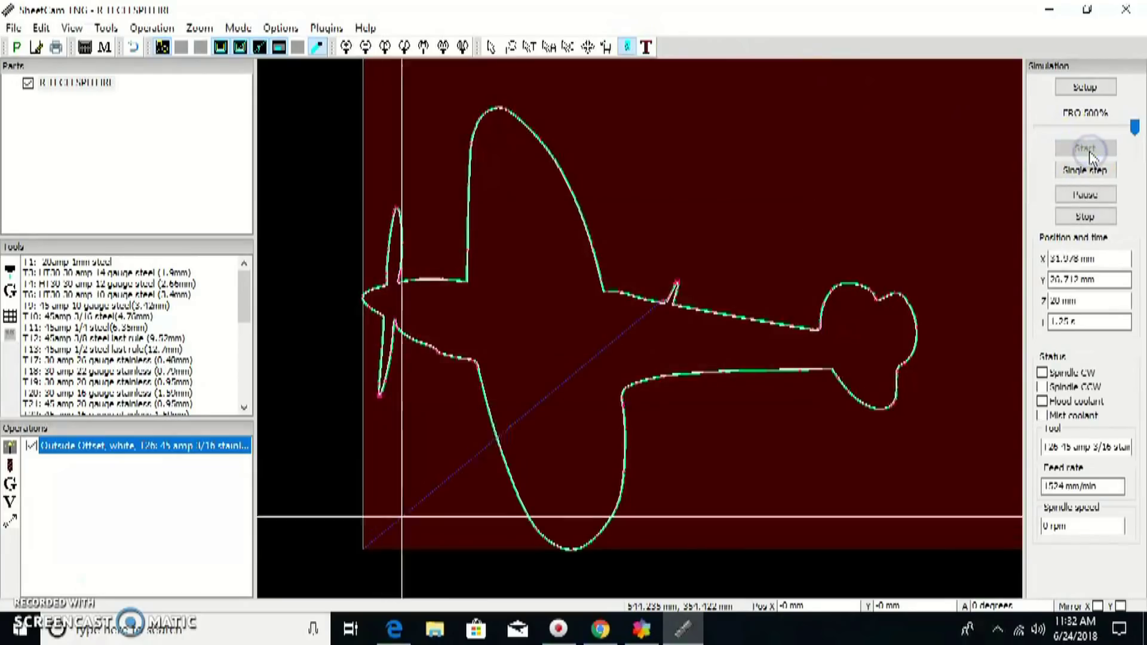